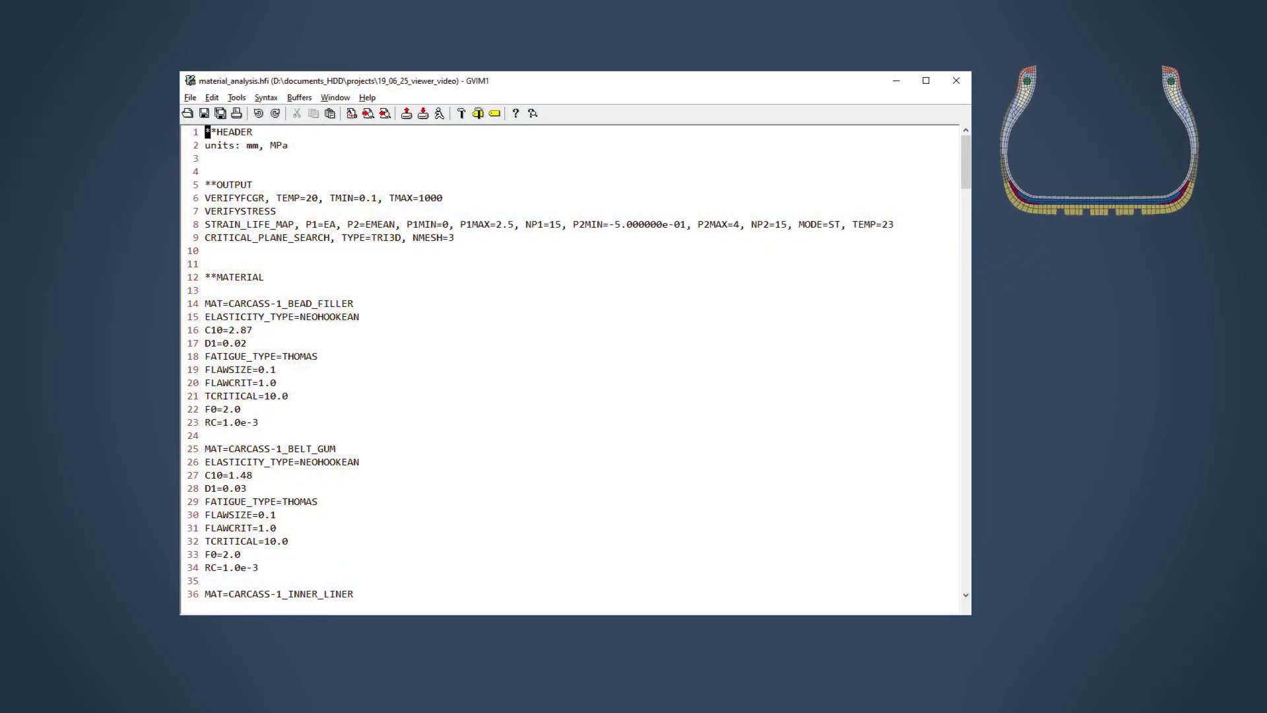
Review the material definitions in material_analysis.hfi and run the endurica solver on that file from the command prompt.
{"action": "scroll", "coordinate": [580, 362], "scroll_direction": "down", "scroll_amount": 4}
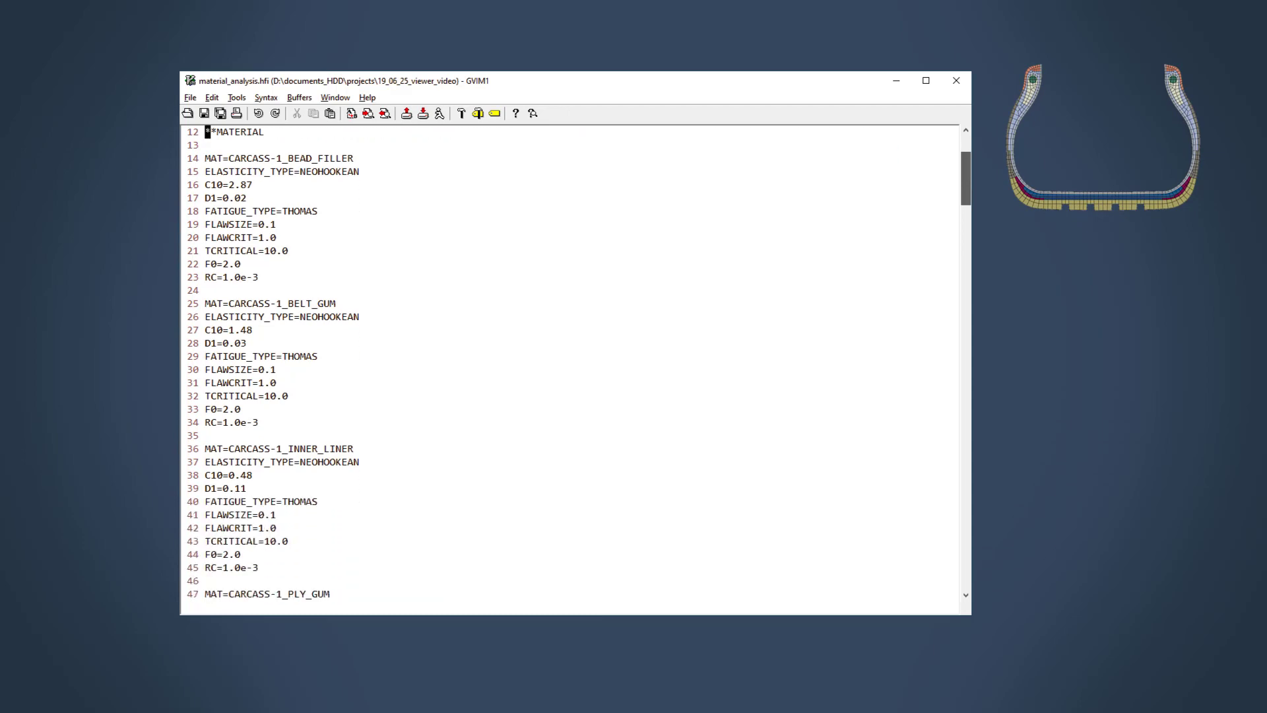
{"action": "scroll", "coordinate": [569, 363], "scroll_direction": "down", "scroll_amount": 11}
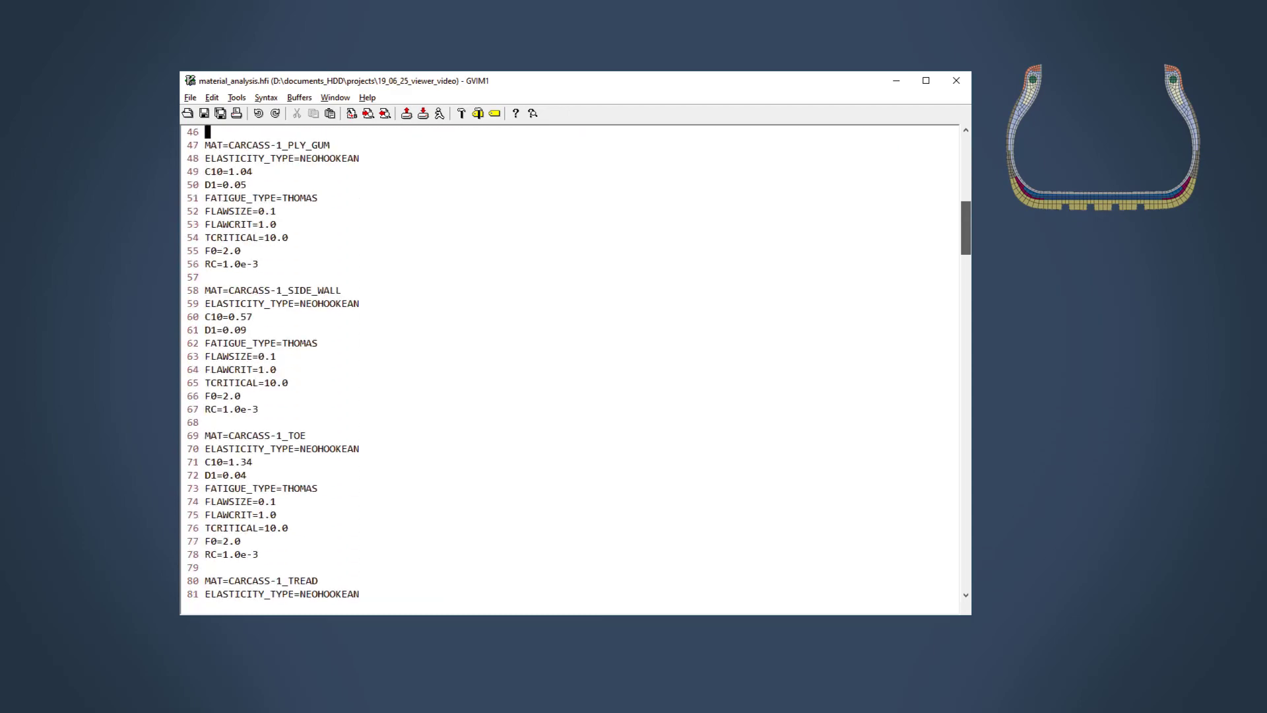
{"action": "scroll", "coordinate": [569, 363], "scroll_direction": "down", "scroll_amount": 3}
{"action": "scroll", "coordinate": [569, 363], "scroll_direction": "up", "scroll_amount": 18}
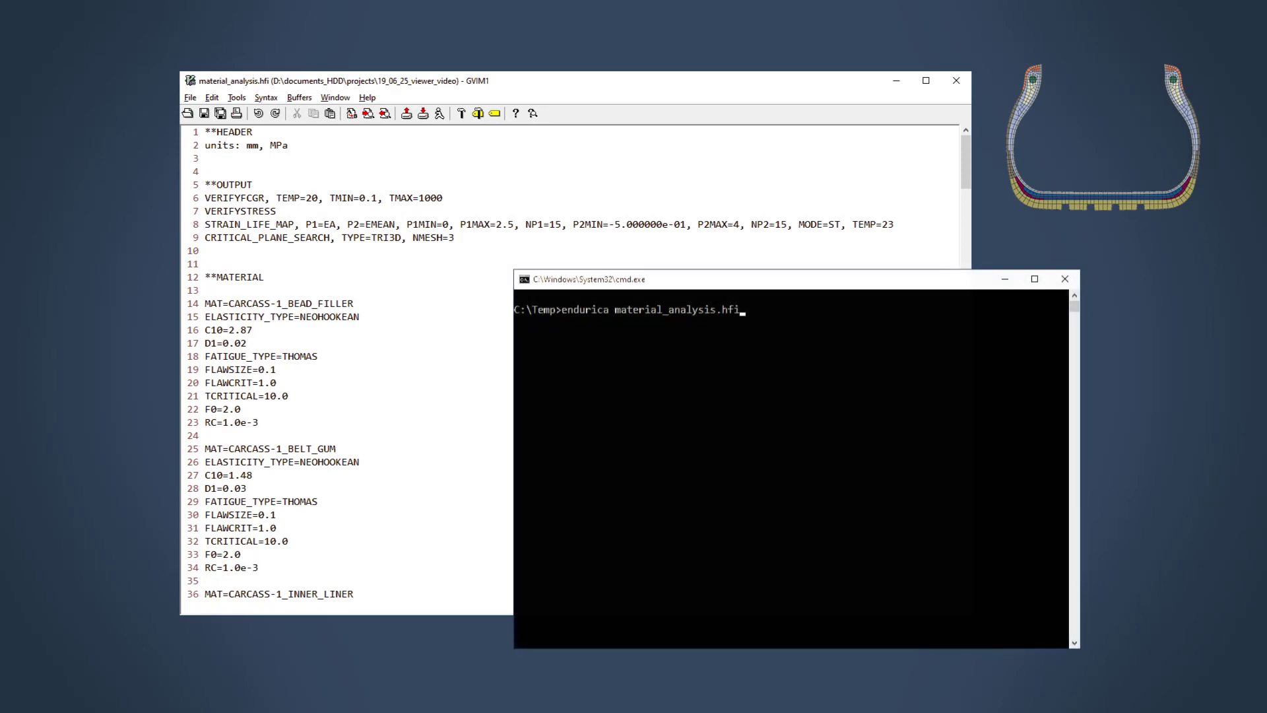
{"action": "key", "text": "Return"}
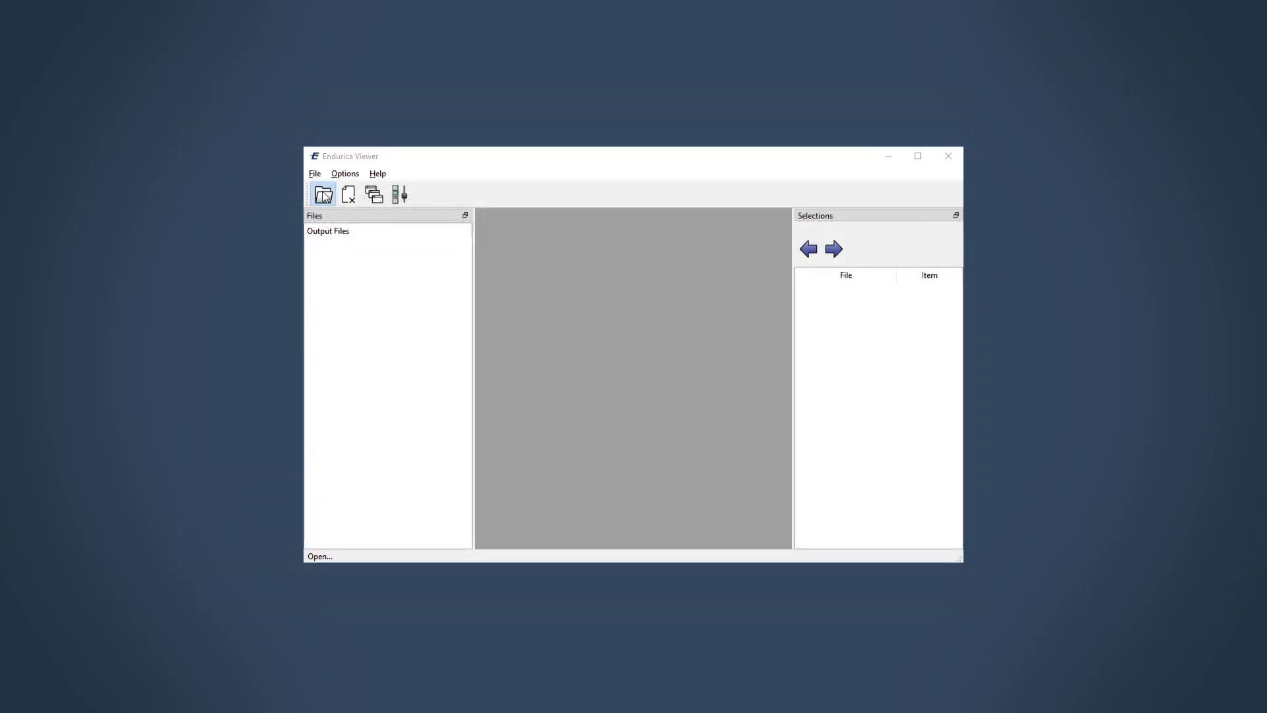
Open the output file 01_material_analysis.hfo in Endurica Viewer and display its Strain-Life Map plot.
{"action": "left_click", "coordinate": [323, 193]}
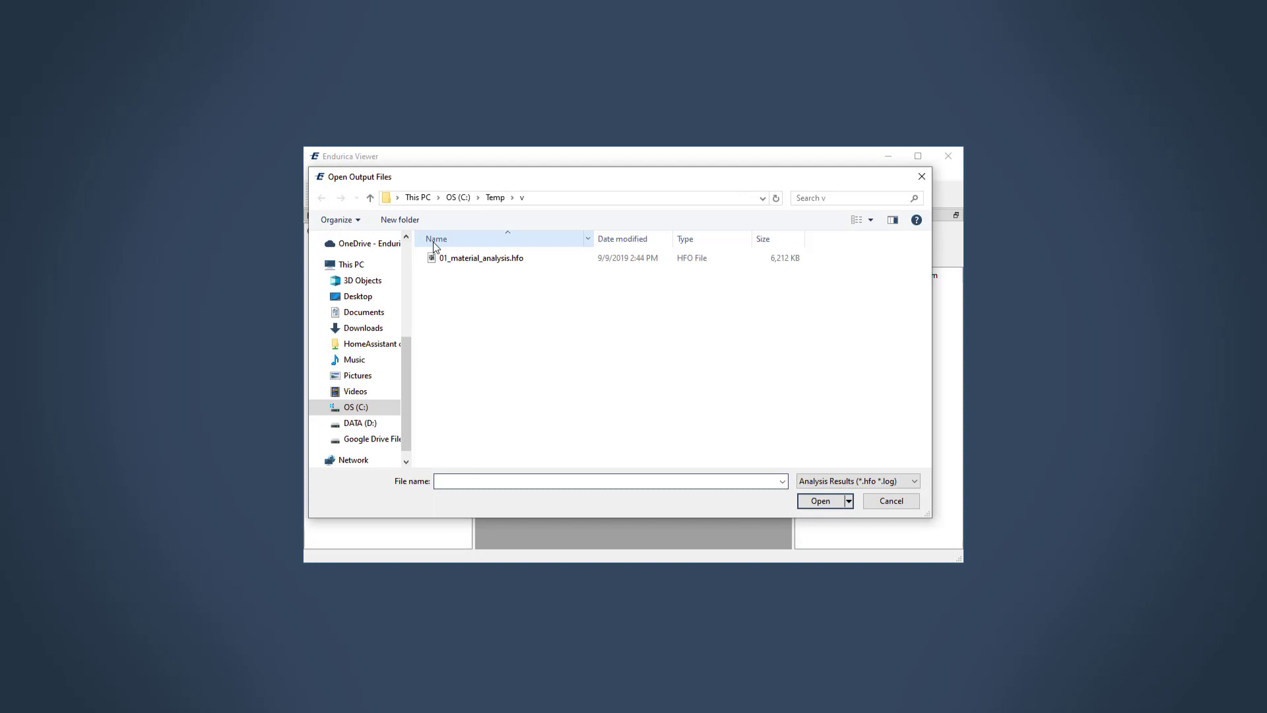
{"action": "double_click", "coordinate": [457, 258]}
{"action": "left_click", "coordinate": [385, 267]}
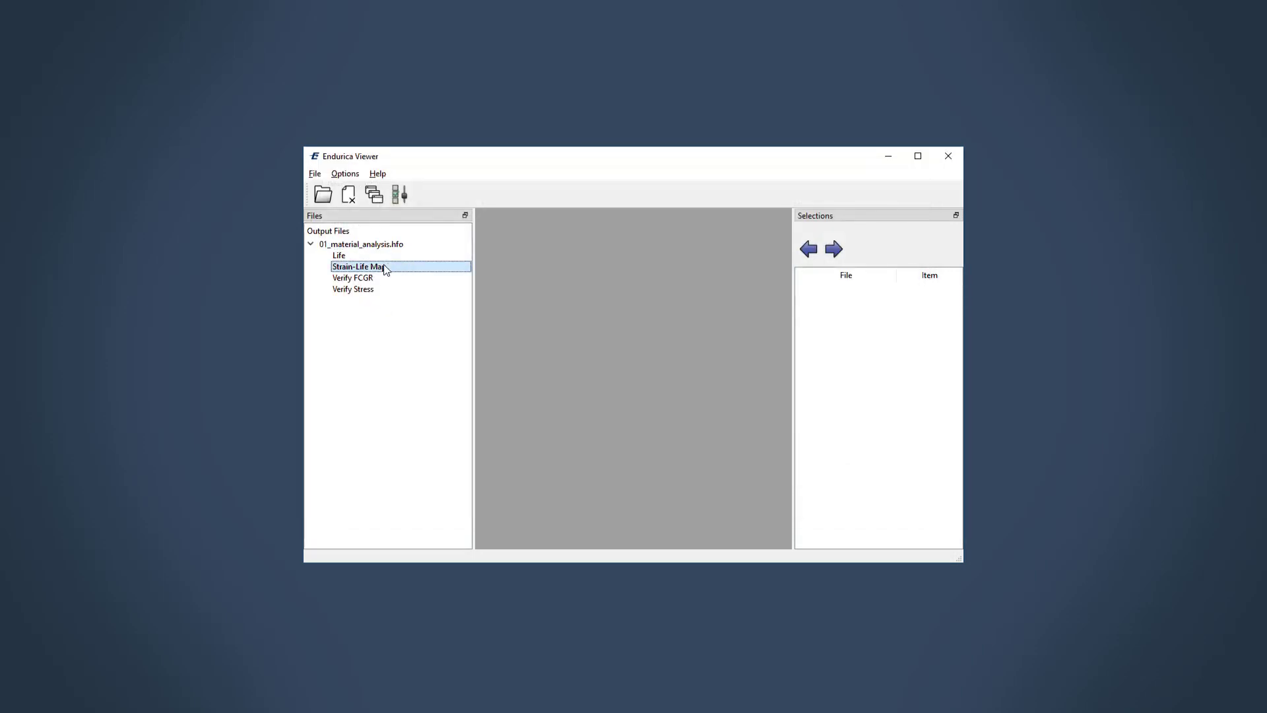
Step forward through the strain-life maps of the materials, past PLY_GUM and TREAD, up to WEDGE.
{"action": "left_click", "coordinate": [834, 249]}
{"action": "left_click", "coordinate": [834, 249]}
{"action": "left_click", "coordinate": [834, 249]}
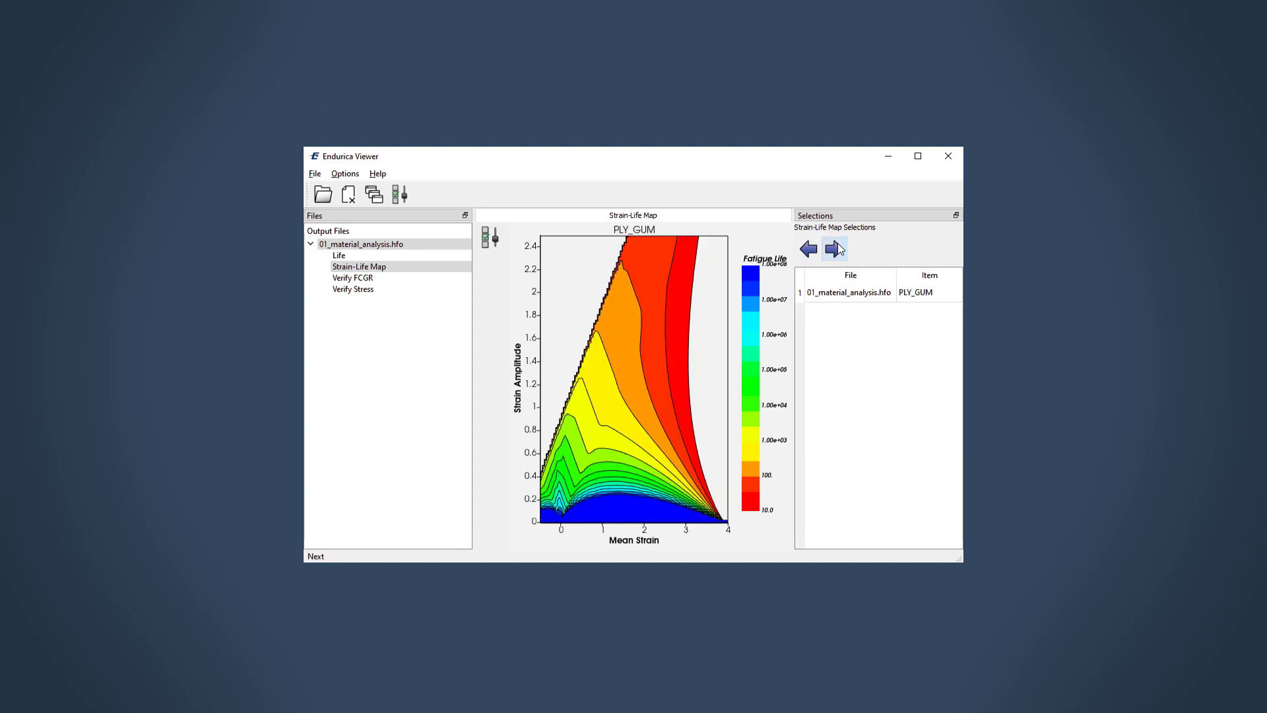
{"action": "left_click", "coordinate": [835, 249]}
{"action": "left_click", "coordinate": [834, 249]}
{"action": "left_click", "coordinate": [834, 249]}
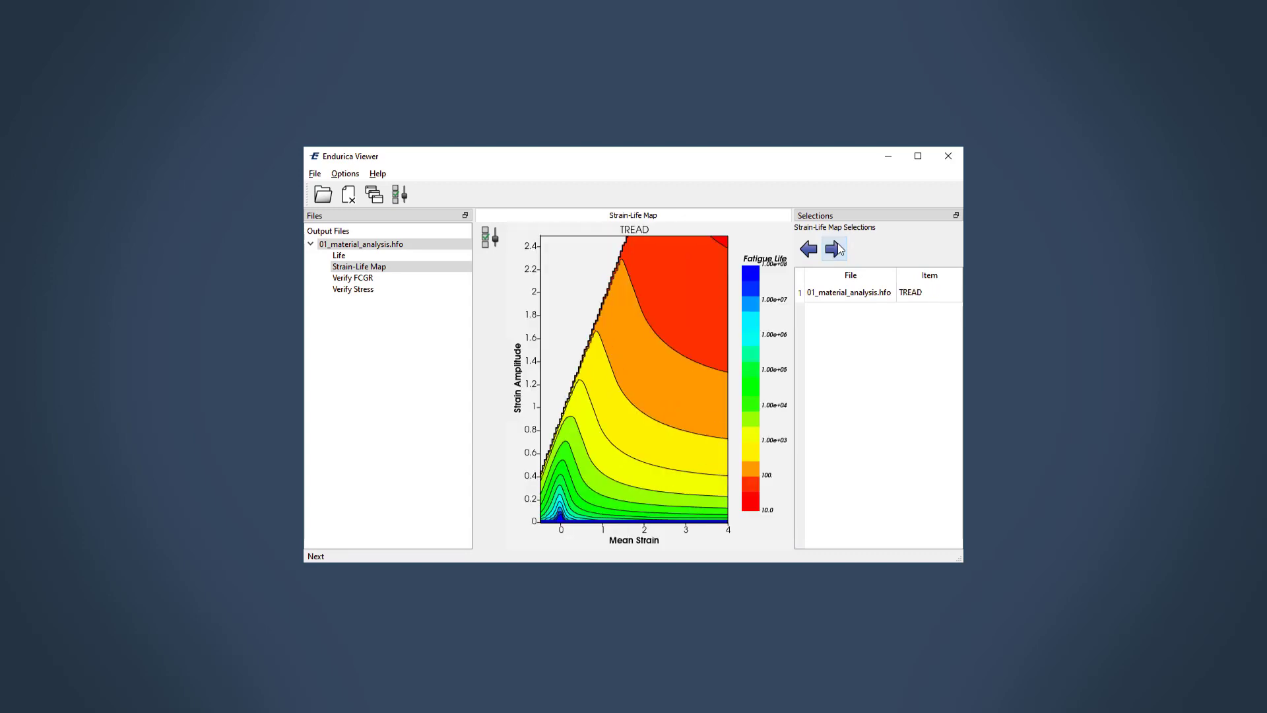
{"action": "left_click", "coordinate": [834, 249]}
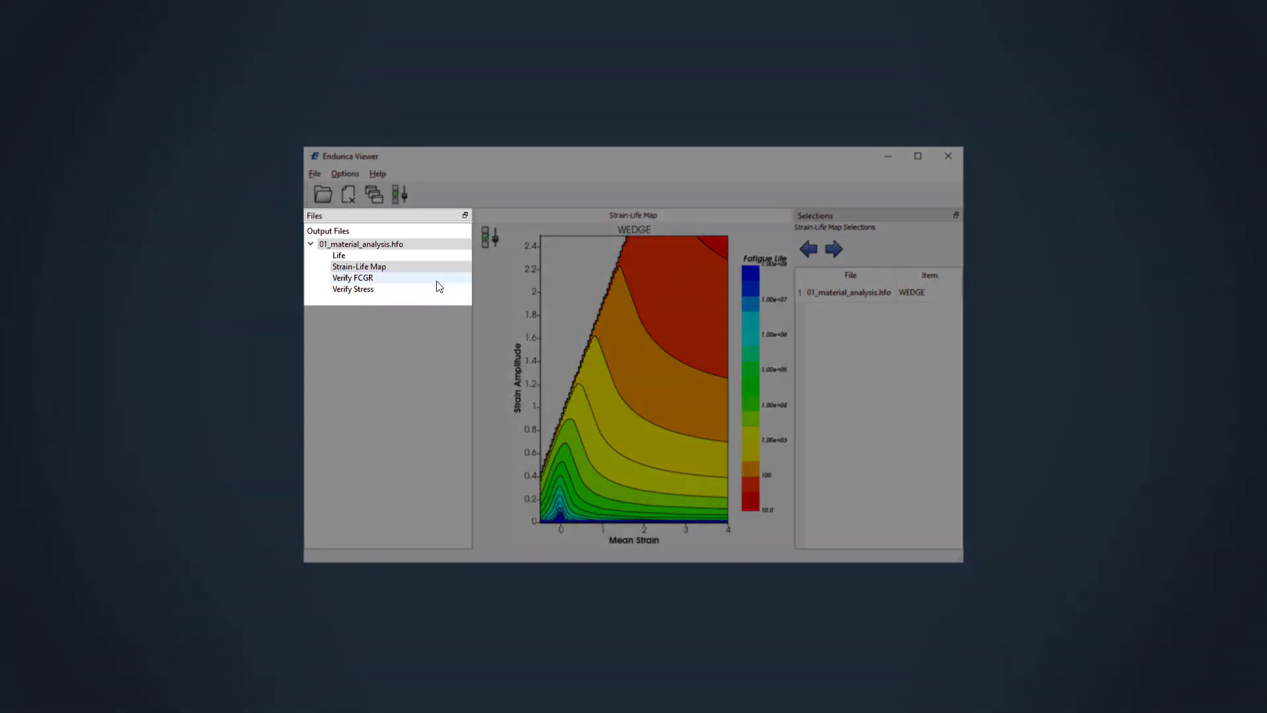
Display the Verify FCGR plot and step through its crack growth curves from BEAD_FILLER to WEDGE.
{"action": "double_click", "coordinate": [437, 279]}
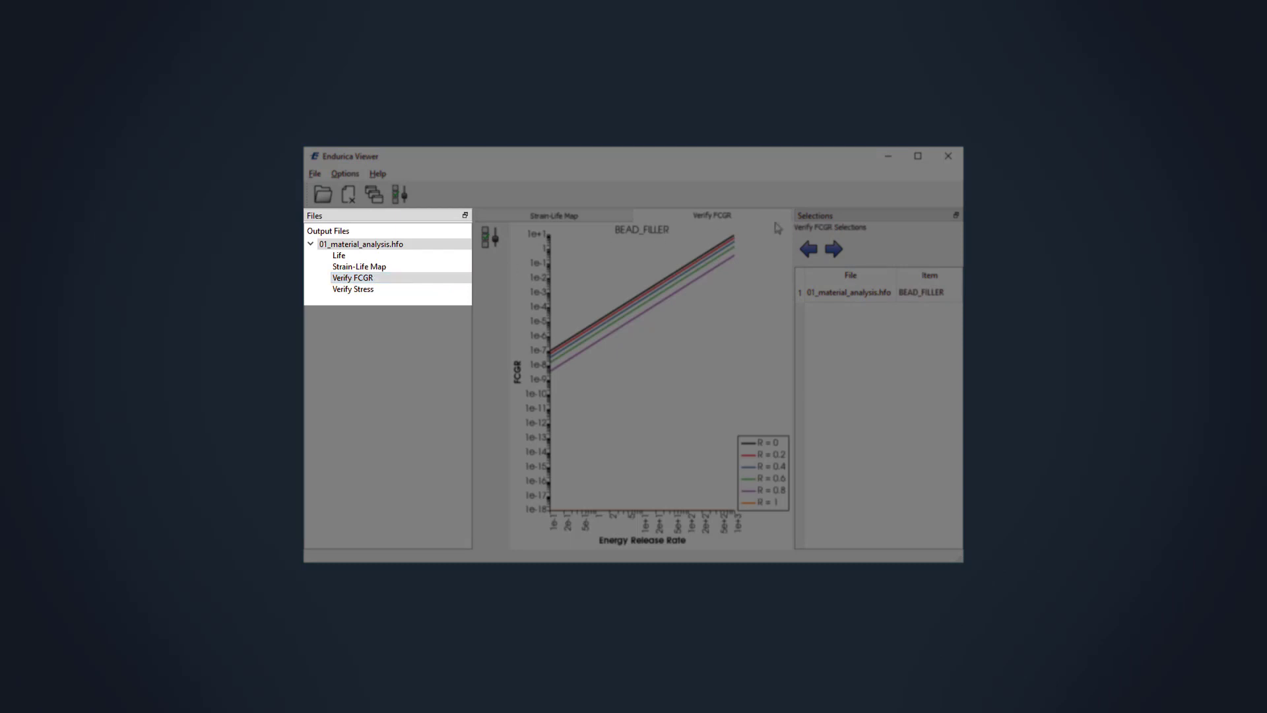
{"action": "left_click", "coordinate": [834, 249]}
{"action": "left_click", "coordinate": [833, 249]}
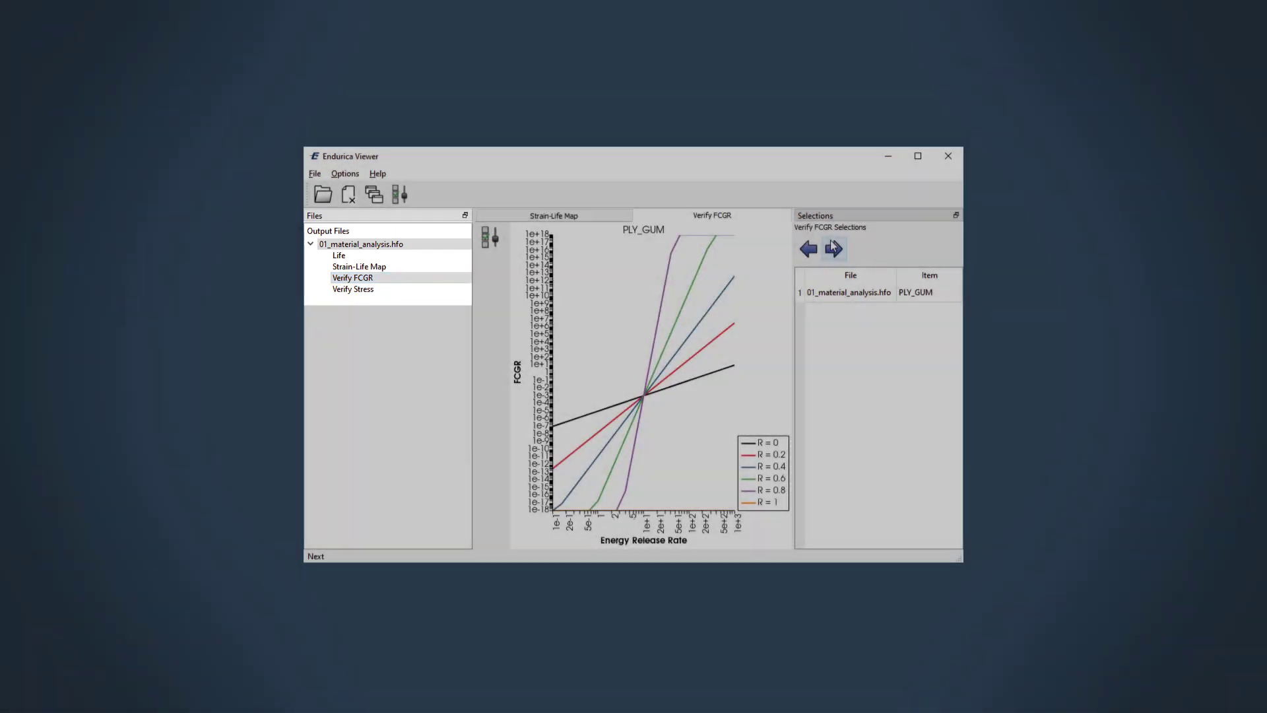
{"action": "left_click", "coordinate": [833, 249]}
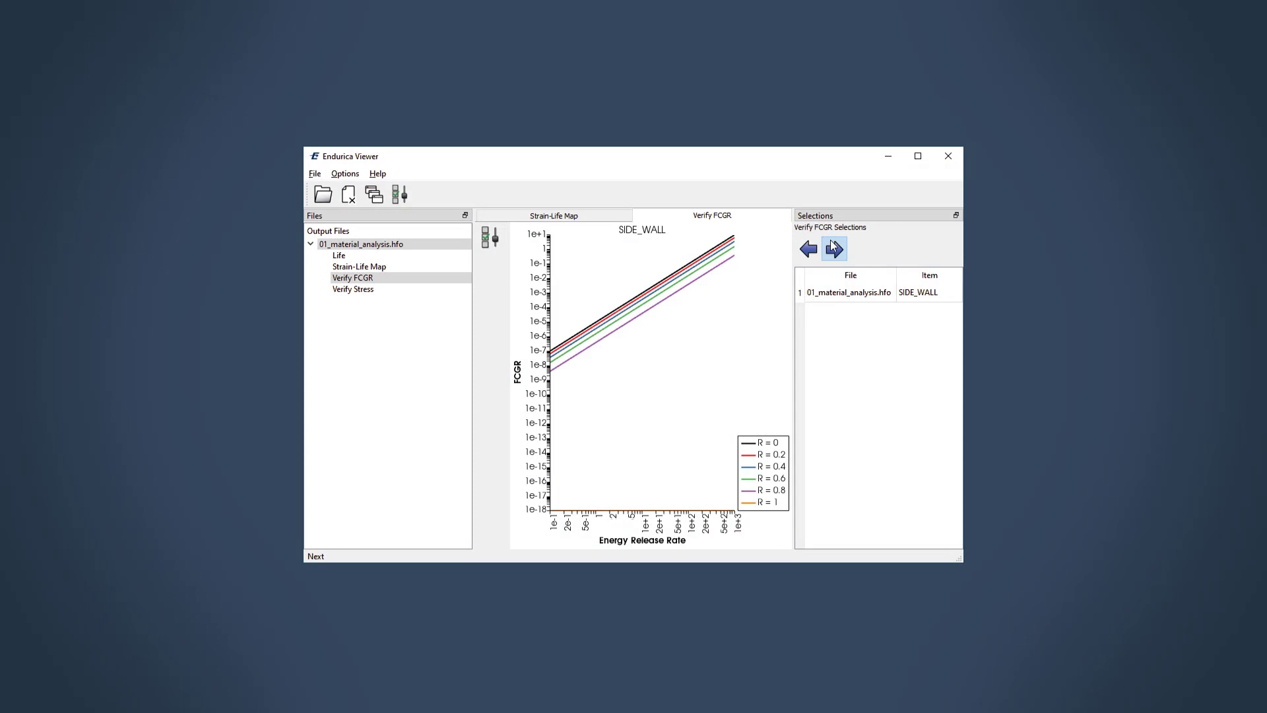
{"action": "left_click", "coordinate": [834, 249]}
{"action": "left_click", "coordinate": [833, 249]}
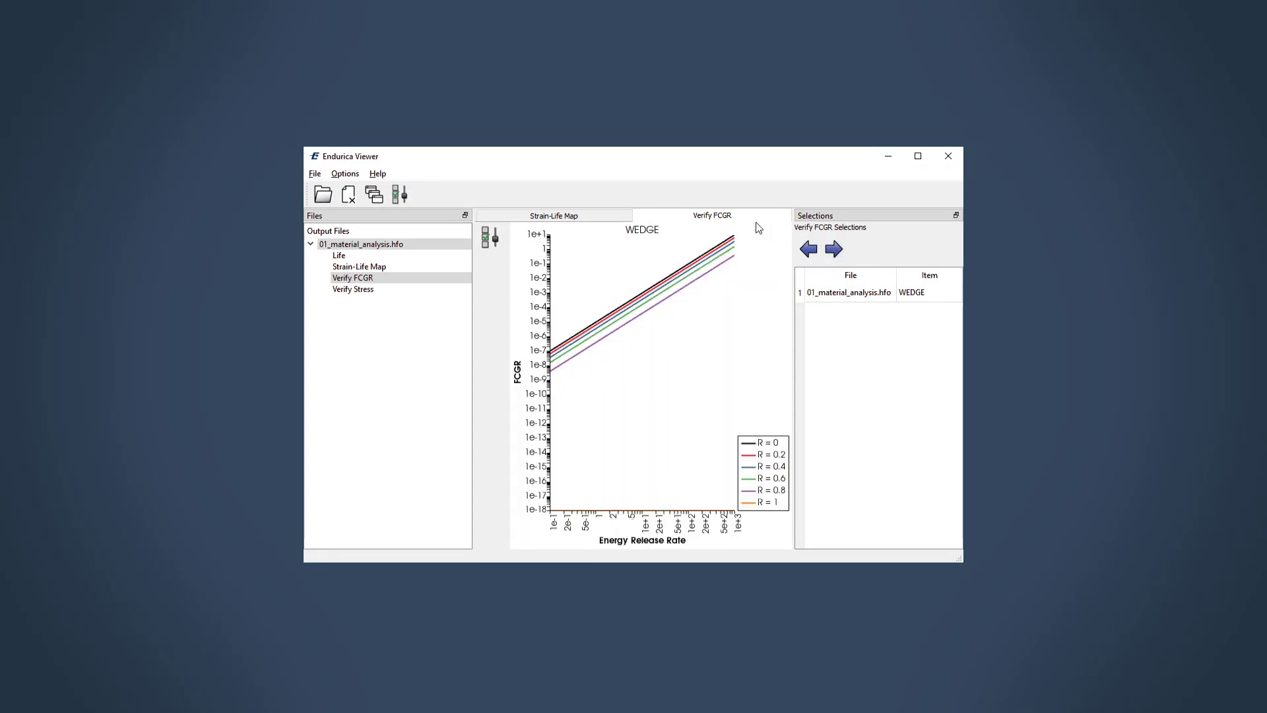
Display the Verify Stress plots and step through the materials from BEAD_FILLER to beyond SIDE_WALL.
{"action": "left_click", "coordinate": [453, 291]}
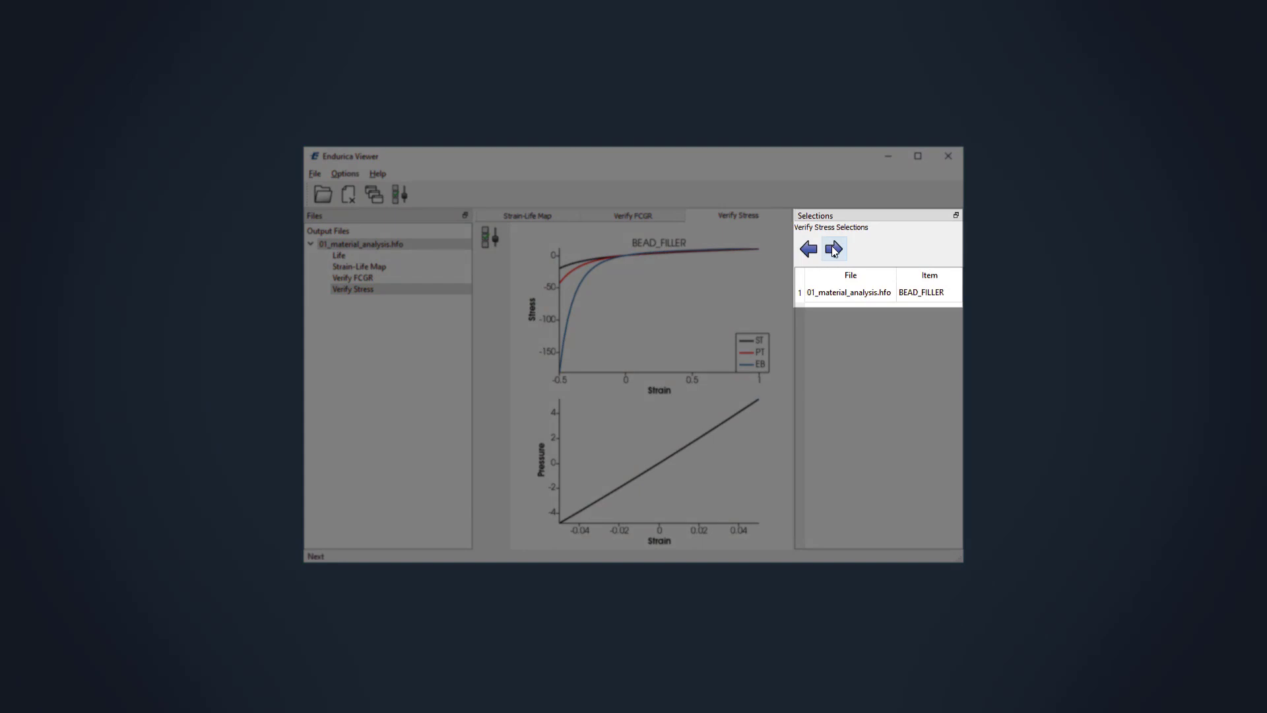
{"action": "left_click", "coordinate": [833, 249]}
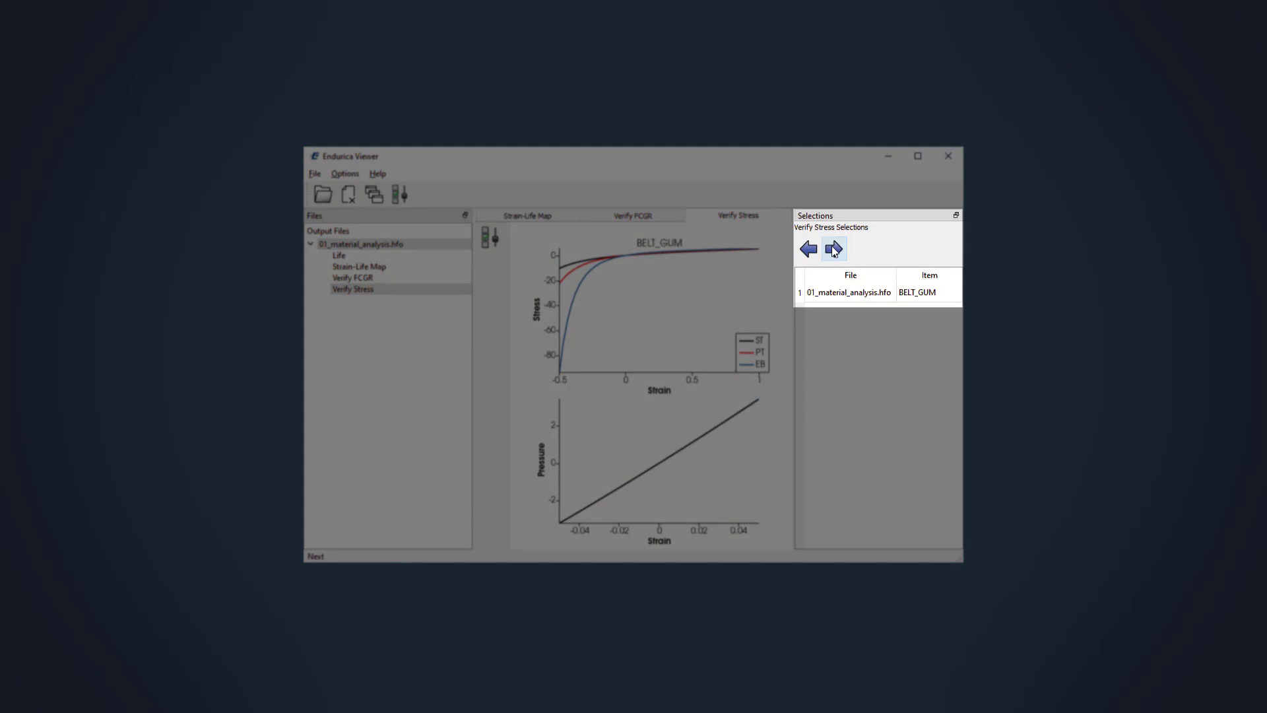
{"action": "left_click", "coordinate": [834, 249]}
{"action": "left_click", "coordinate": [834, 249]}
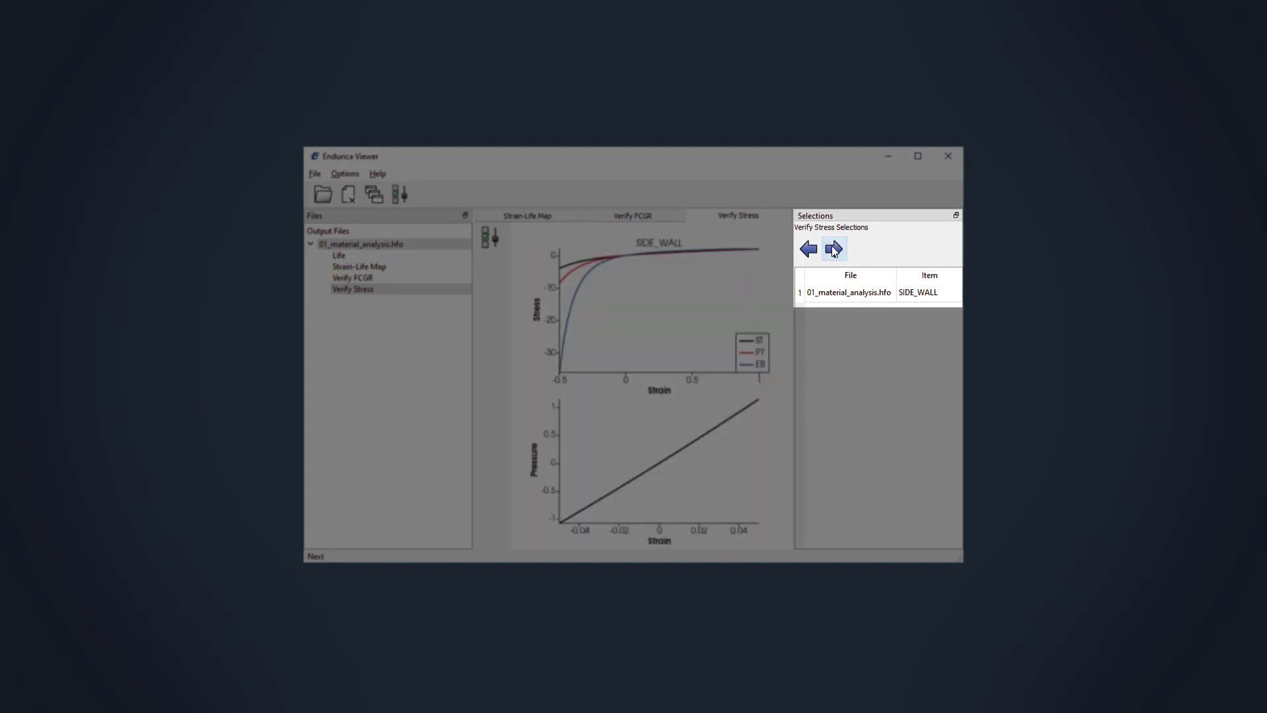
{"action": "left_click", "coordinate": [834, 249]}
{"action": "left_click", "coordinate": [834, 248]}
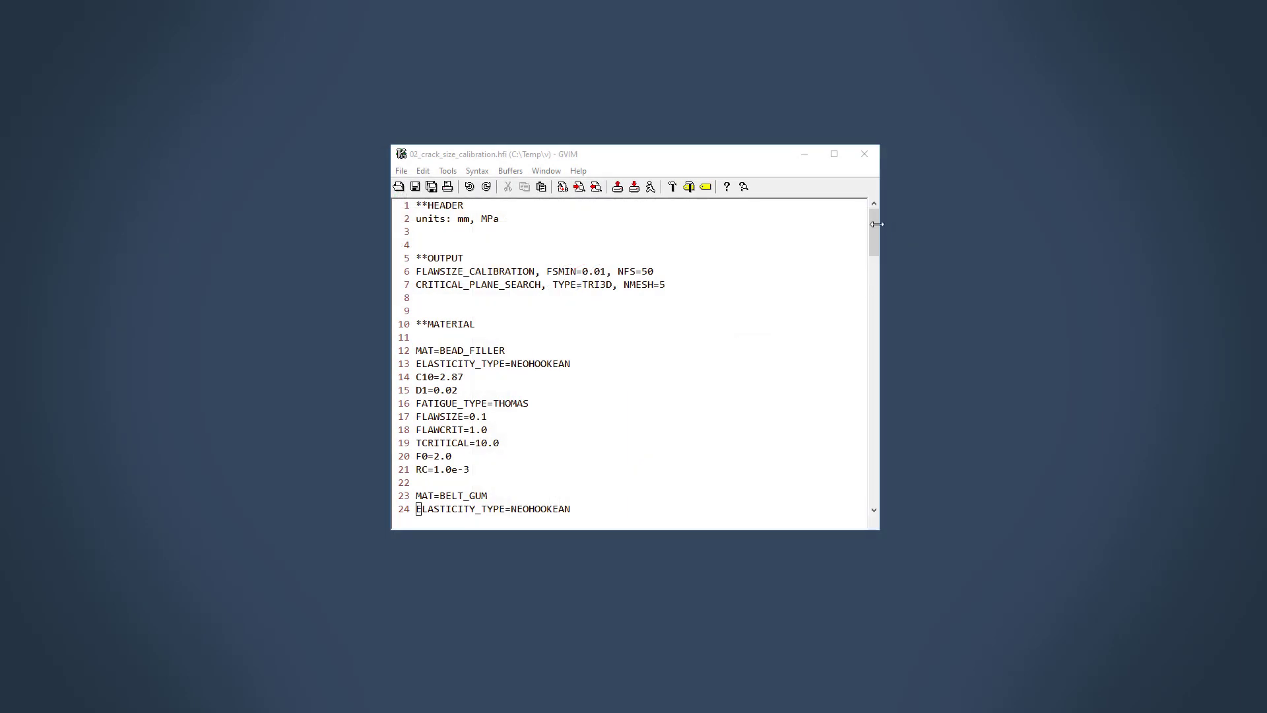
Review the history section of 02_crack_size_calibration.hfi and display the Precursor Size Calibration plot from 02_crack_size_calibration.hfo in Endurica Viewer.
{"action": "left_click_drag", "start_coordinate": [877, 224], "coordinate": [864, 425]}
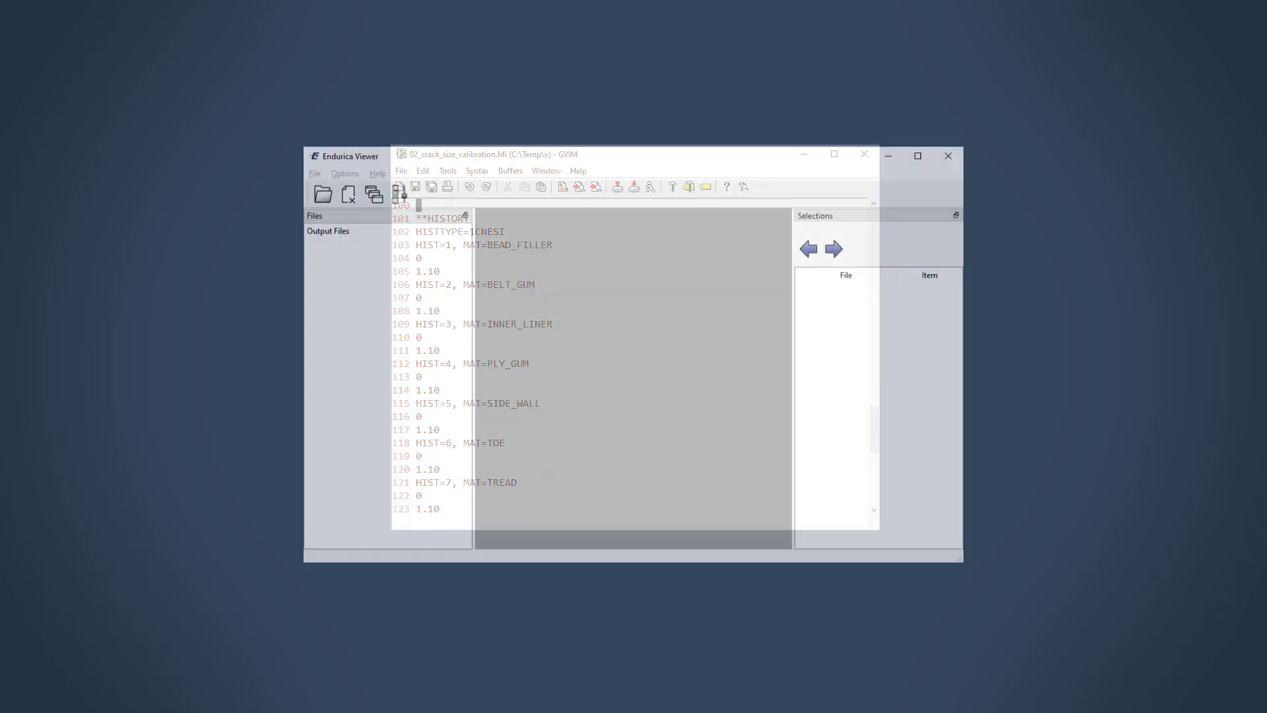
{"action": "left_click", "coordinate": [324, 194]}
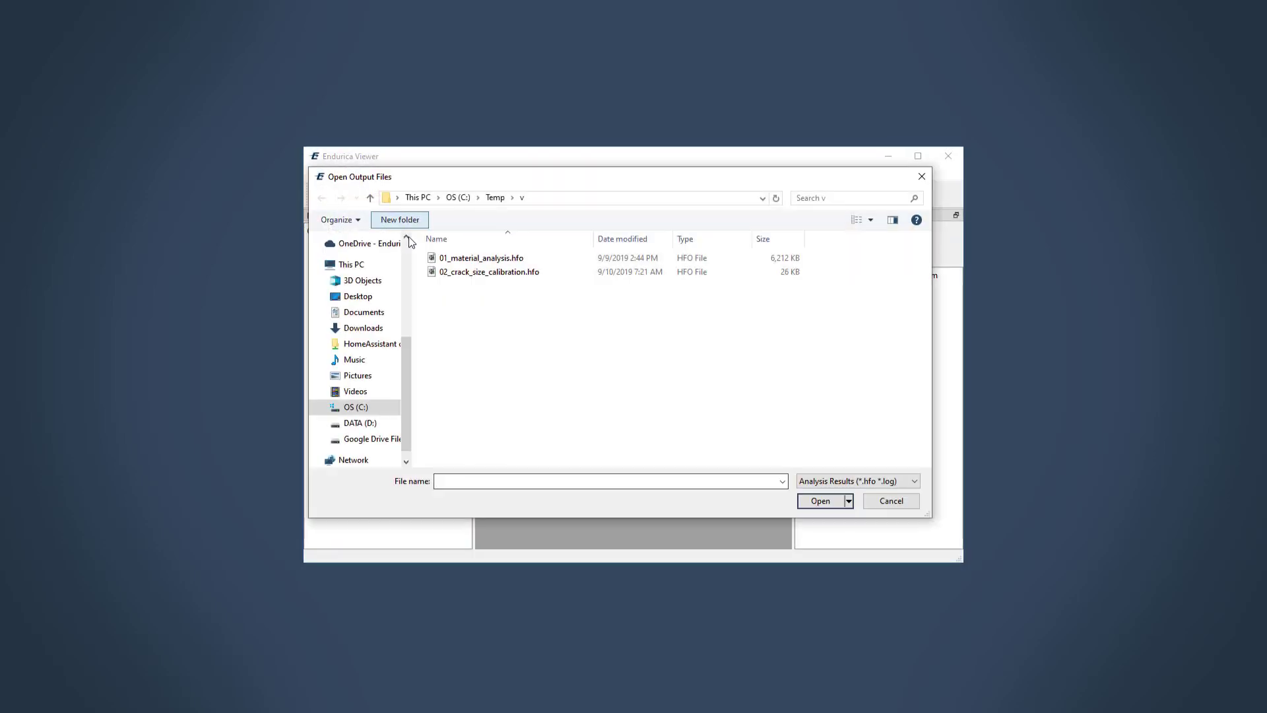
{"action": "double_click", "coordinate": [470, 271]}
{"action": "left_click", "coordinate": [410, 257]}
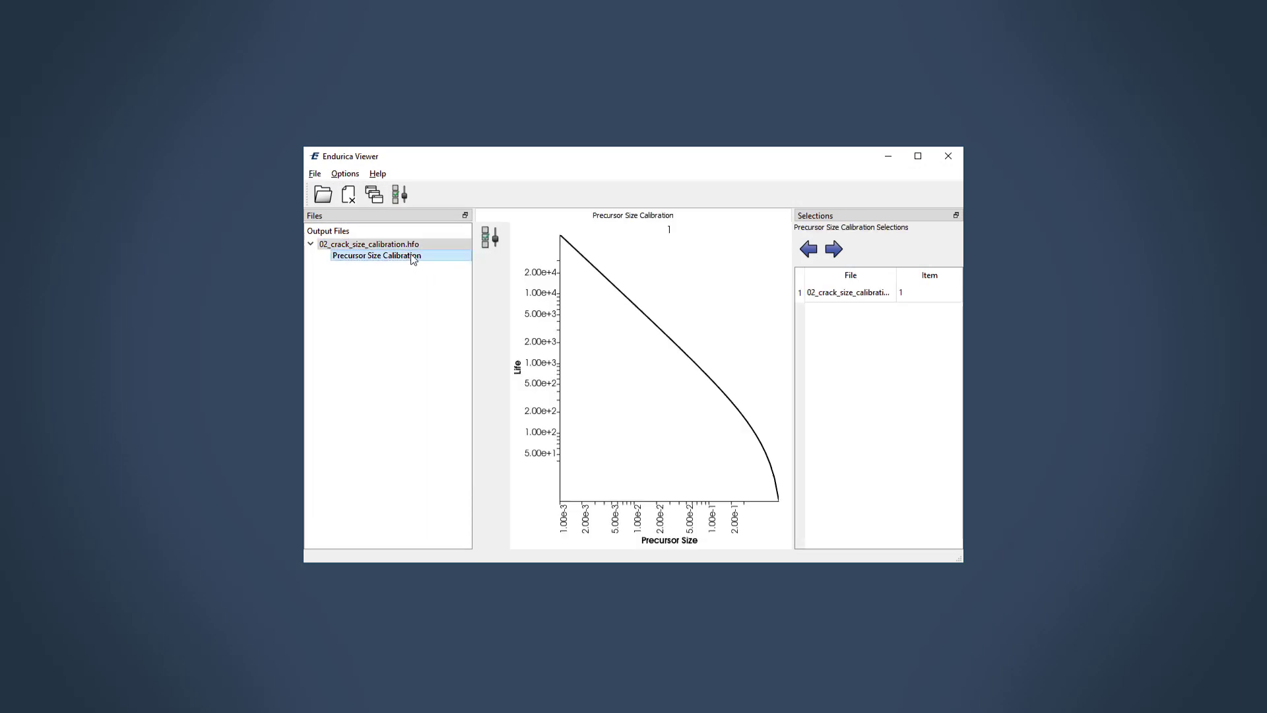
Set the target life to 6501 in the precursor calibration options for item 1 and inspect the marked curve point.
{"action": "left_click", "coordinate": [488, 237]}
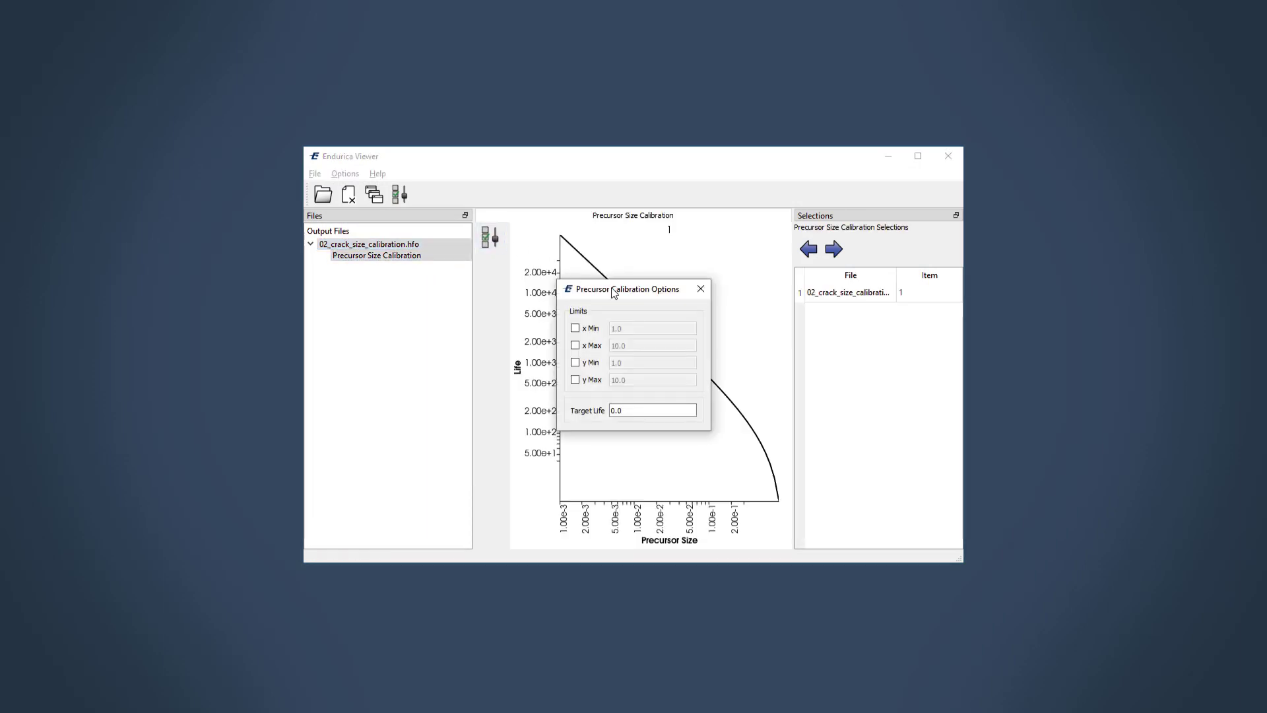
{"action": "left_click_drag", "start_coordinate": [611, 289], "coordinate": [396, 307]}
{"action": "left_click_drag", "start_coordinate": [422, 429], "coordinate": [369, 434]}
{"action": "type", "text": "6501"}
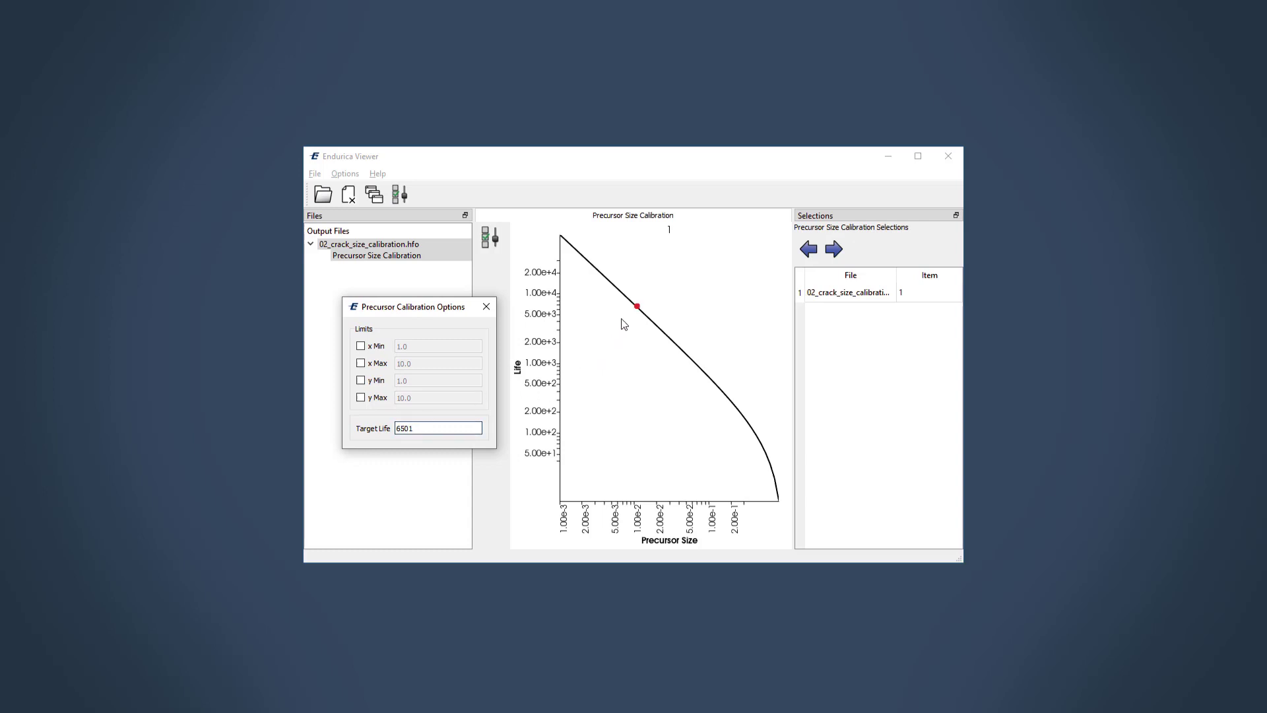
{"action": "mouse_move", "coordinate": [638, 308]}
Advance to calibration item 2, set its target life to 28310 and inspect the marked precursor size.
{"action": "left_click", "coordinate": [834, 250]}
{"action": "left_click", "coordinate": [377, 428]}
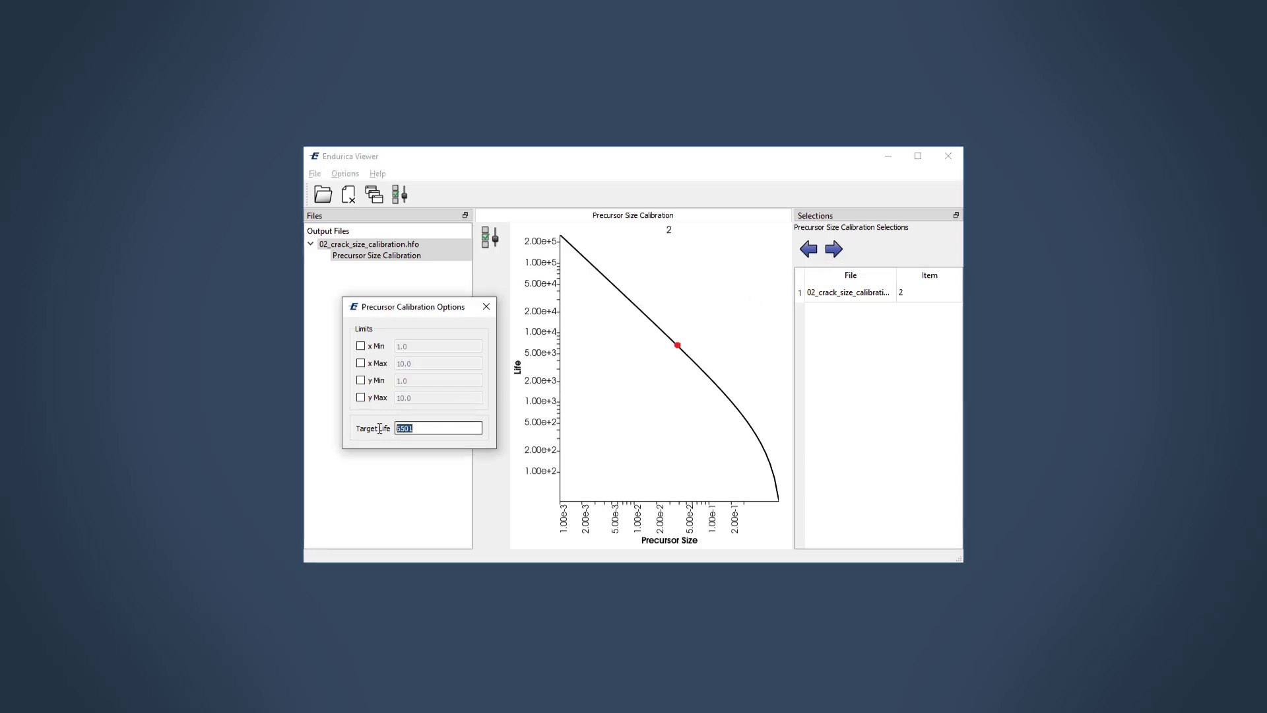
{"action": "type", "text": "28310"}
{"action": "mouse_move", "coordinate": [631, 306]}
Advance to calibration item 3 and set its target life to 104960.
{"action": "left_click", "coordinate": [833, 249]}
{"action": "left_click", "coordinate": [409, 429]}
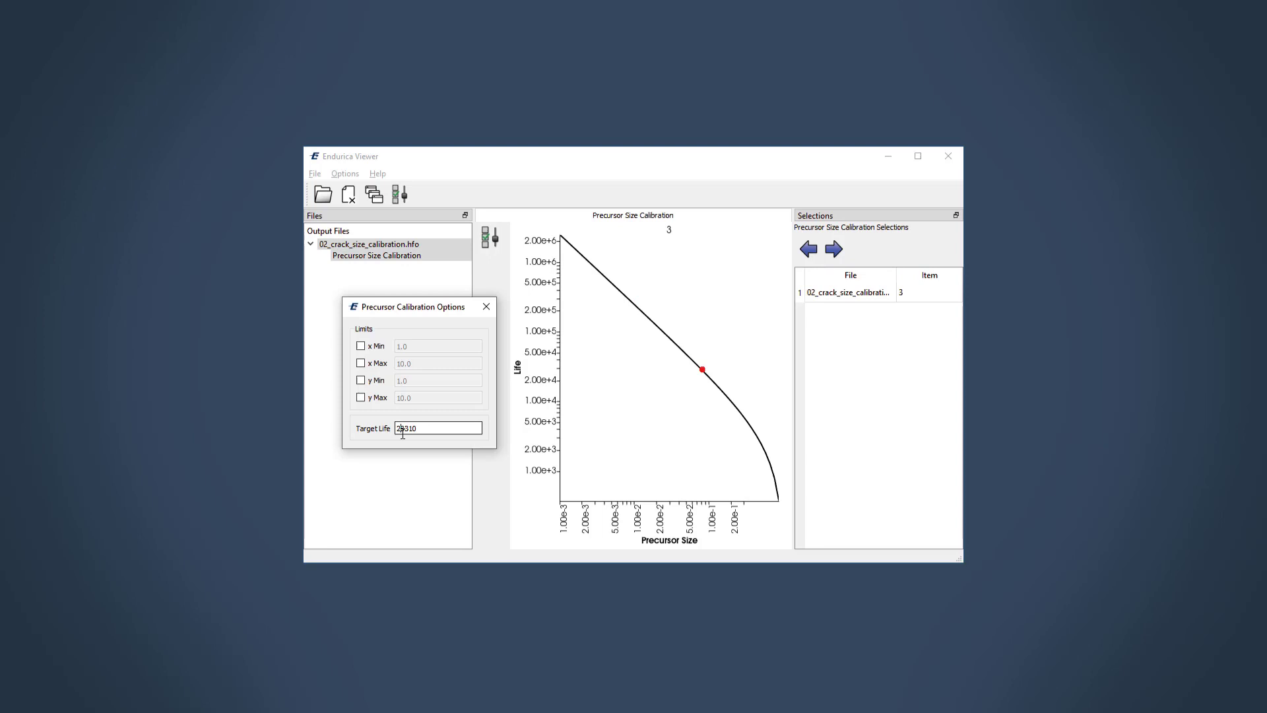
{"action": "double_click", "coordinate": [409, 429]}
{"action": "type", "text": "104960"}
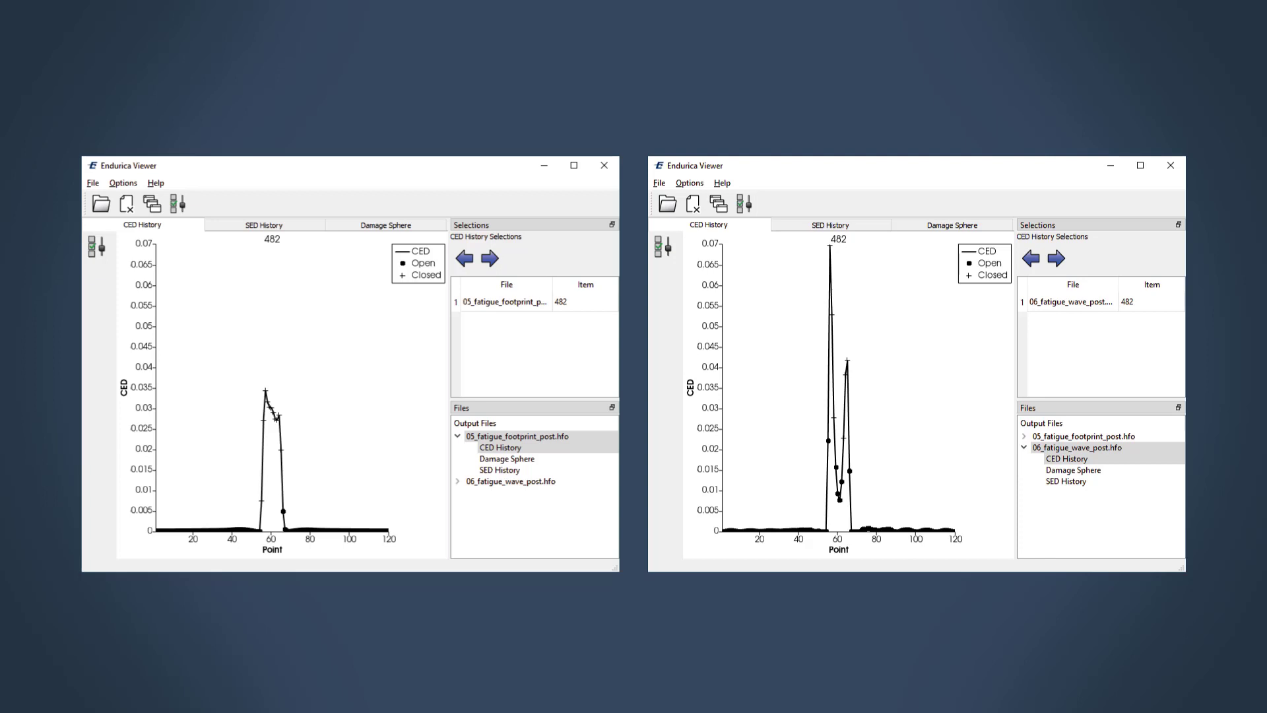
Display the damage sphere for 06_fatigue_wave_post.hfo, enable a maximum limit of 1.0e8 and hide the crack equators.
{"action": "left_click", "coordinate": [913, 224]}
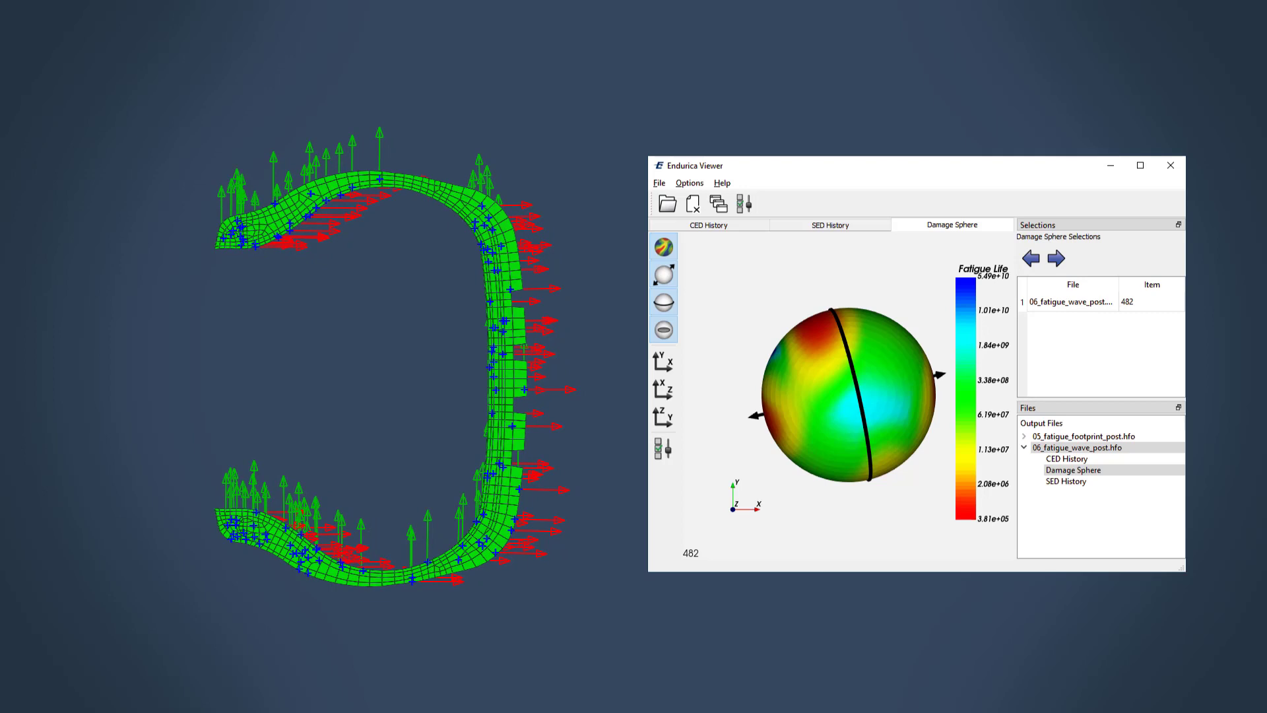
{"action": "left_click", "coordinate": [666, 452]}
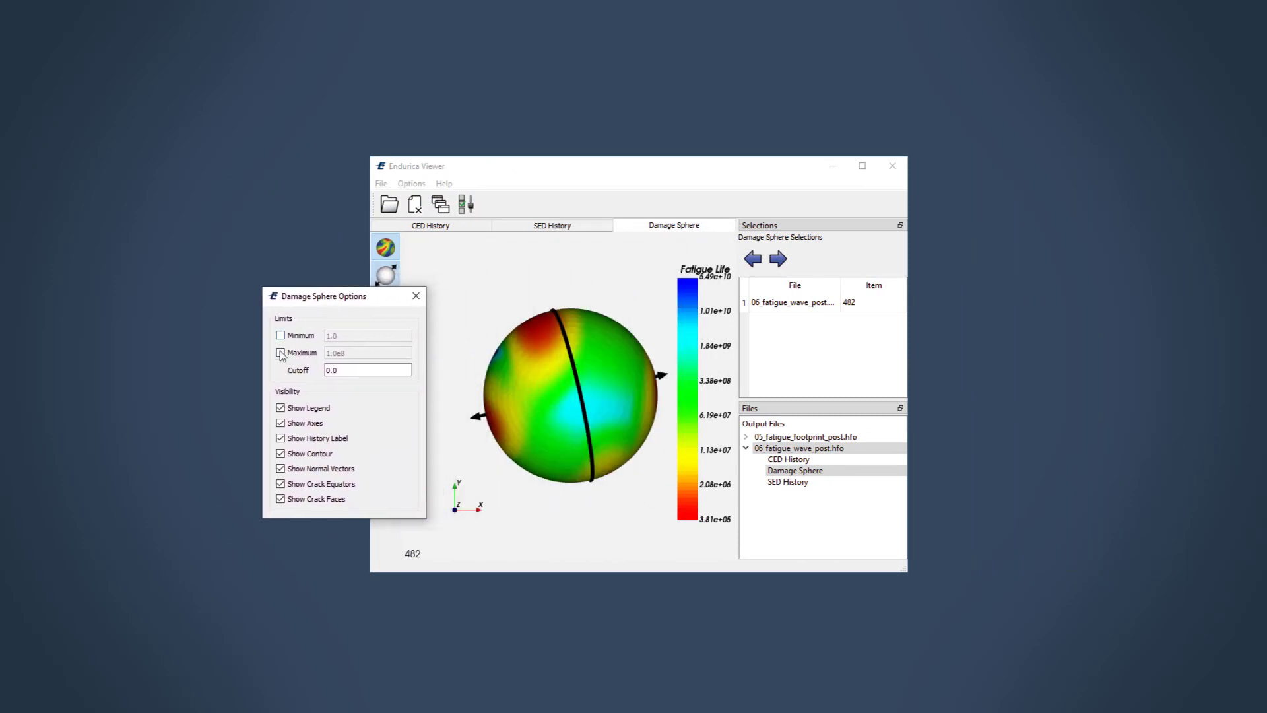
{"action": "left_click", "coordinate": [281, 353]}
{"action": "left_click", "coordinate": [281, 483]}
Set the damage sphere cutoff to 0.5 and inspect the normal vectors around the sphere.
{"action": "left_click", "coordinate": [337, 372]}
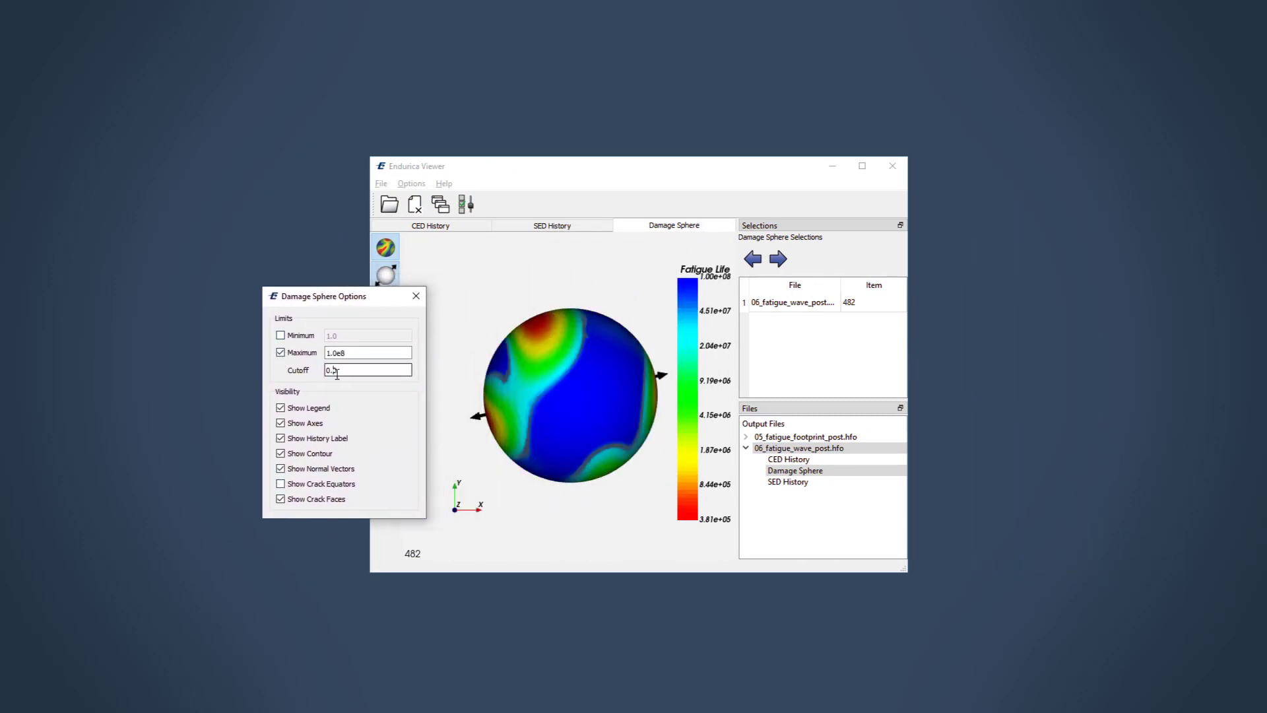
{"action": "type", "text": "5"}
{"action": "key", "text": "Return"}
{"action": "left_click_drag", "start_coordinate": [489, 399], "coordinate": [544, 361]}
Reset the damage sphere cutoff to 0.0 and hide the contour to inspect the crack face and its normal vectors.
{"action": "double_click", "coordinate": [336, 370]}
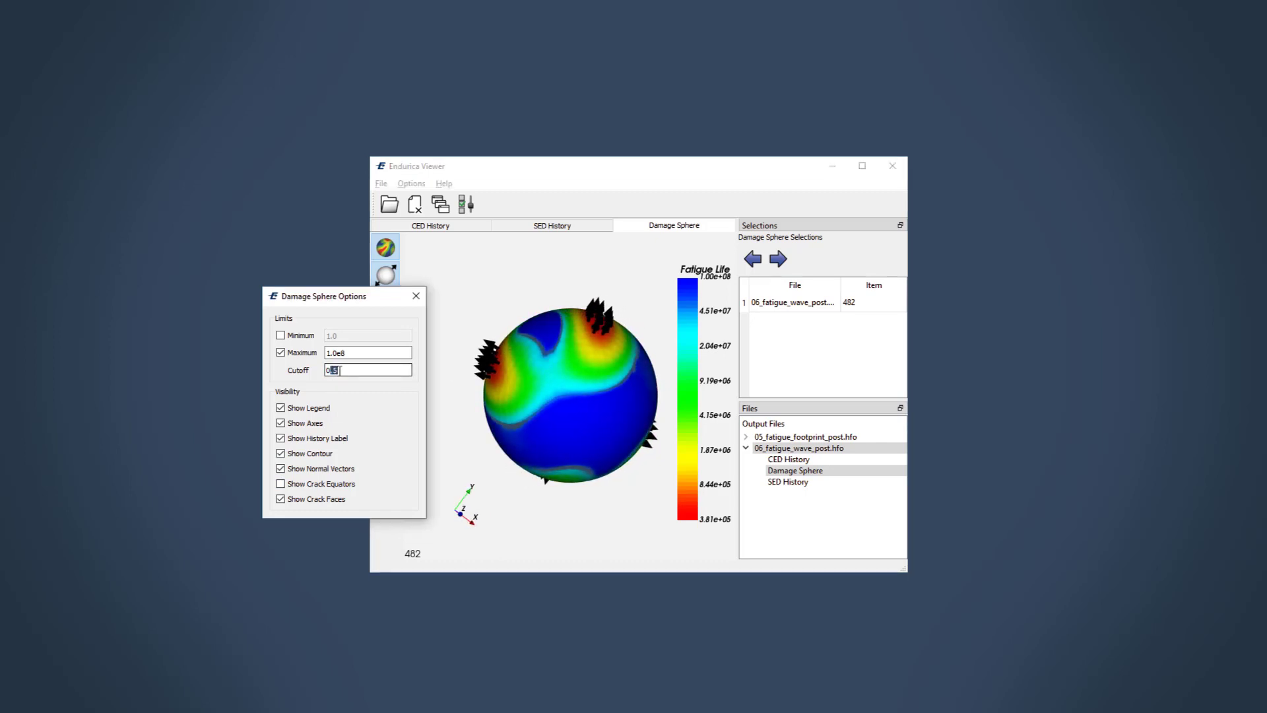
{"action": "type", "text": "0.0"}
{"action": "key", "text": "Return"}
{"action": "left_click", "coordinate": [328, 454]}
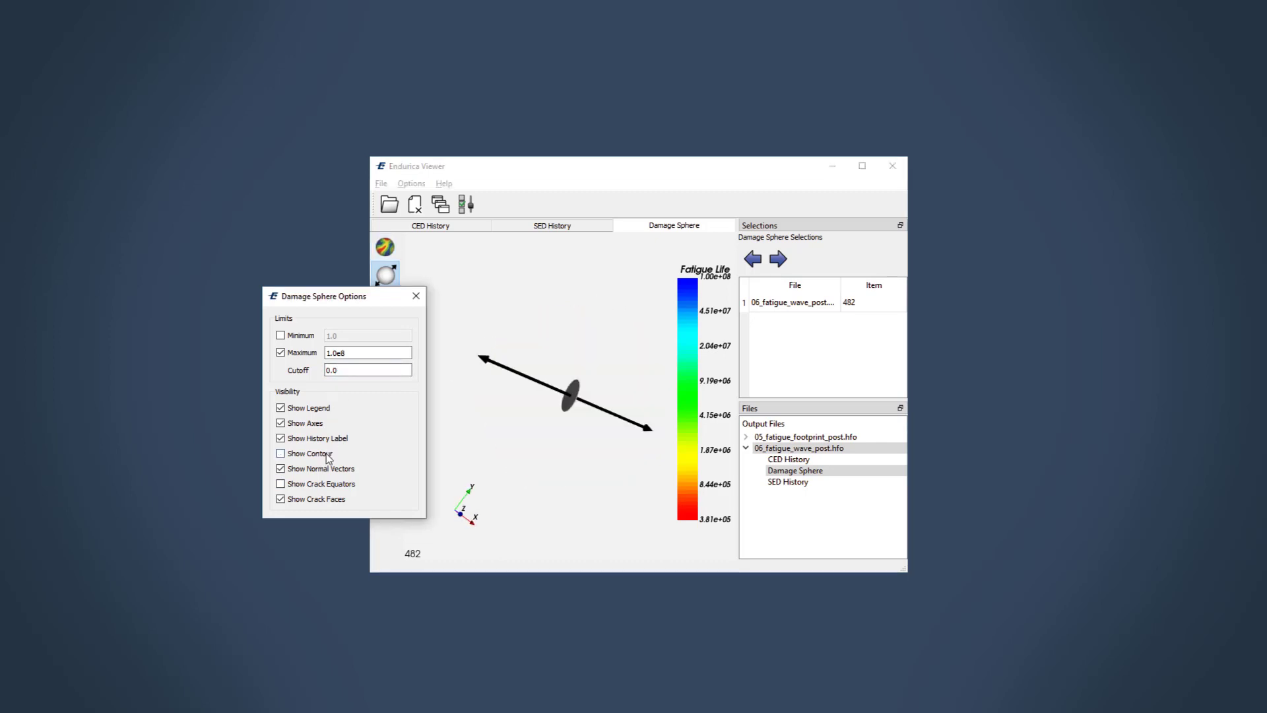
{"action": "left_click_drag", "start_coordinate": [489, 366], "coordinate": [619, 333]}
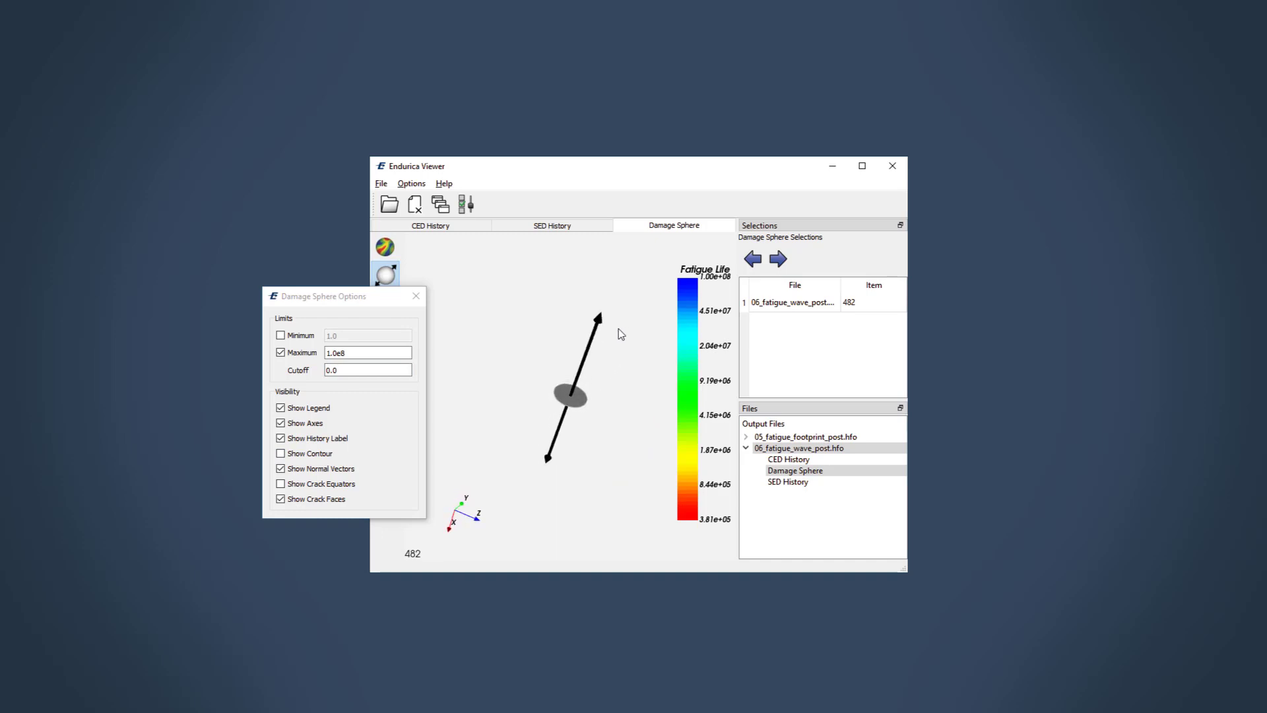